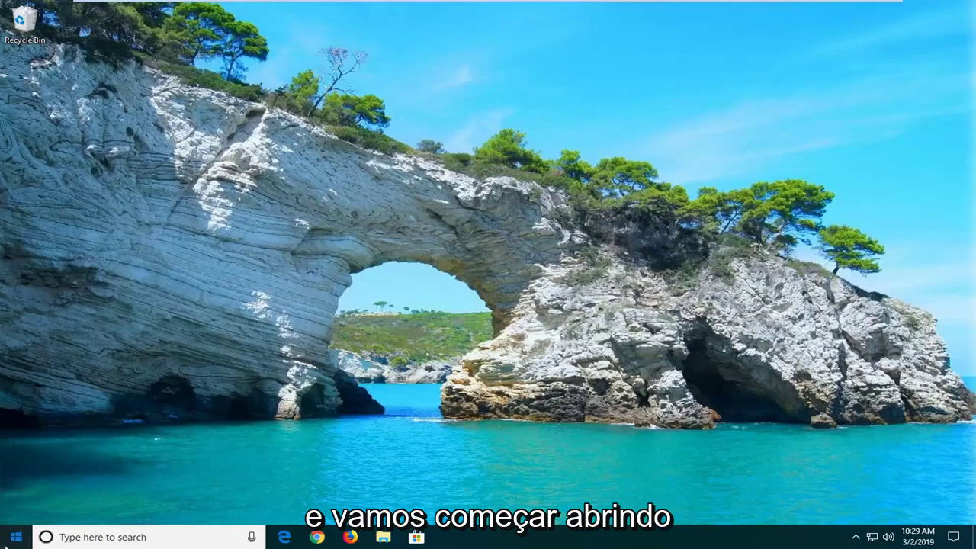
Step: Search the Start menu for 'troubleshoot' and open the Troubleshoot settings page
{"action": "left_click", "coordinate": [16, 537]}
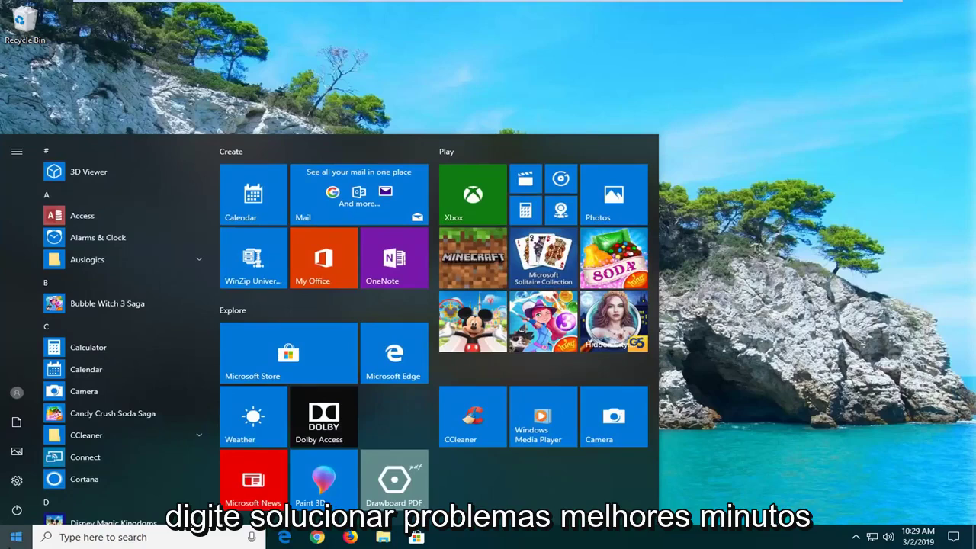
{"action": "type", "text": "troubleshoot"}
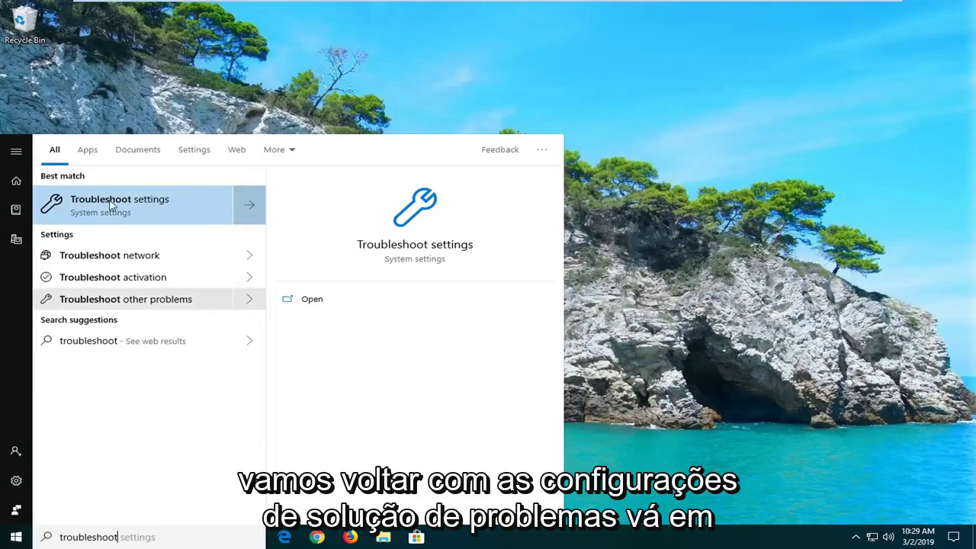
{"action": "left_click", "coordinate": [111, 204]}
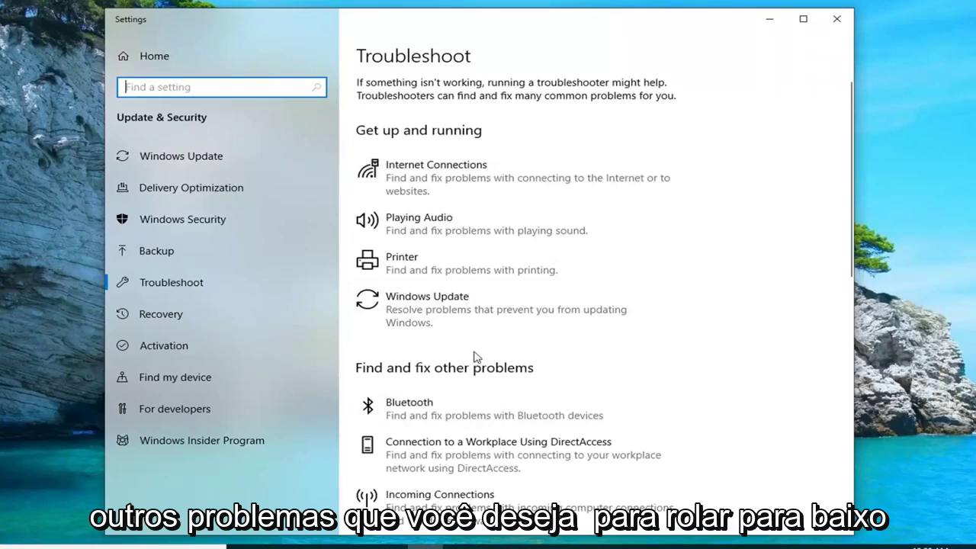
Step: Run the Power troubleshooter from the Troubleshoot settings list
{"action": "scroll", "coordinate": [467, 344], "scroll_direction": "down", "scroll_amount": 5}
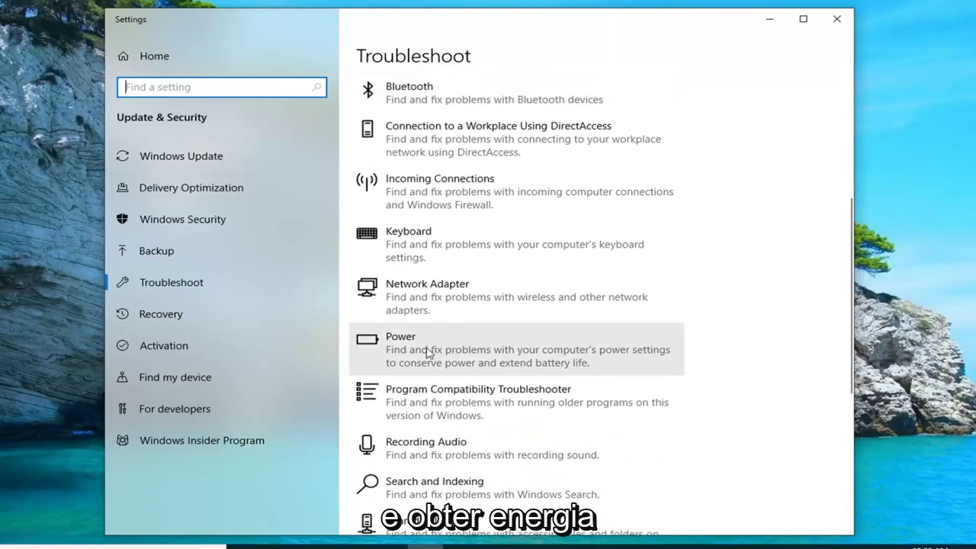
{"action": "left_click", "coordinate": [477, 352]}
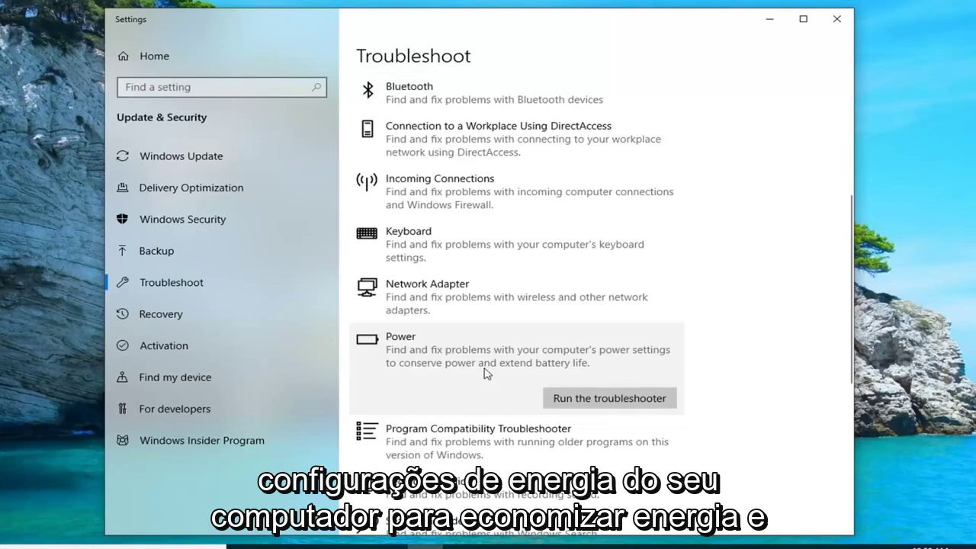
{"action": "left_click", "coordinate": [619, 402]}
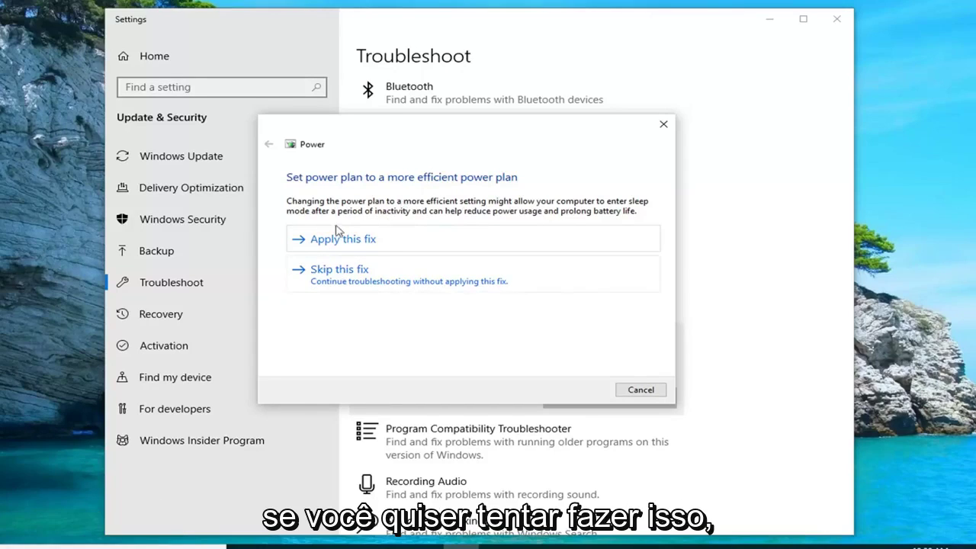
Step: Skip the more efficient power plan fix, then close the troubleshooter and Settings
{"action": "left_click", "coordinate": [343, 284]}
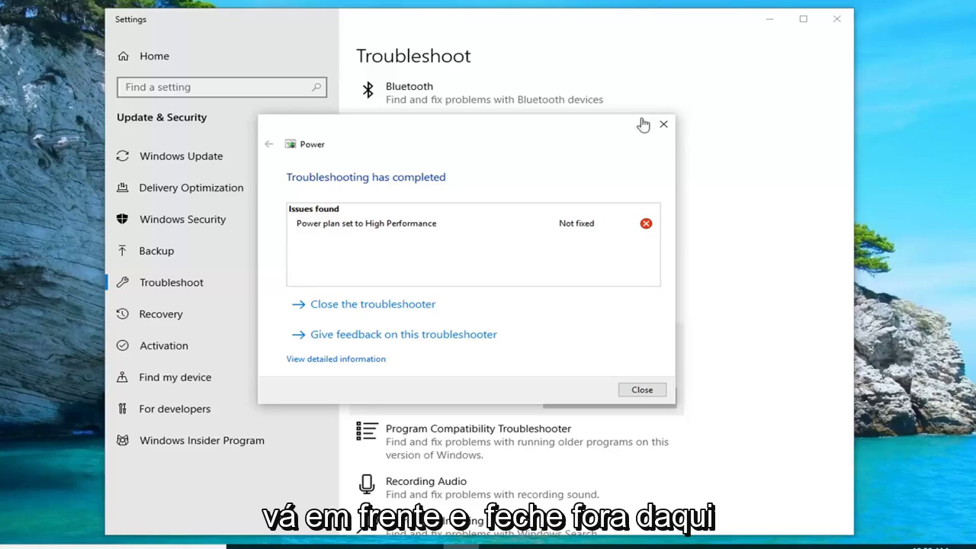
{"action": "left_click", "coordinate": [662, 124]}
{"action": "left_click", "coordinate": [836, 18]}
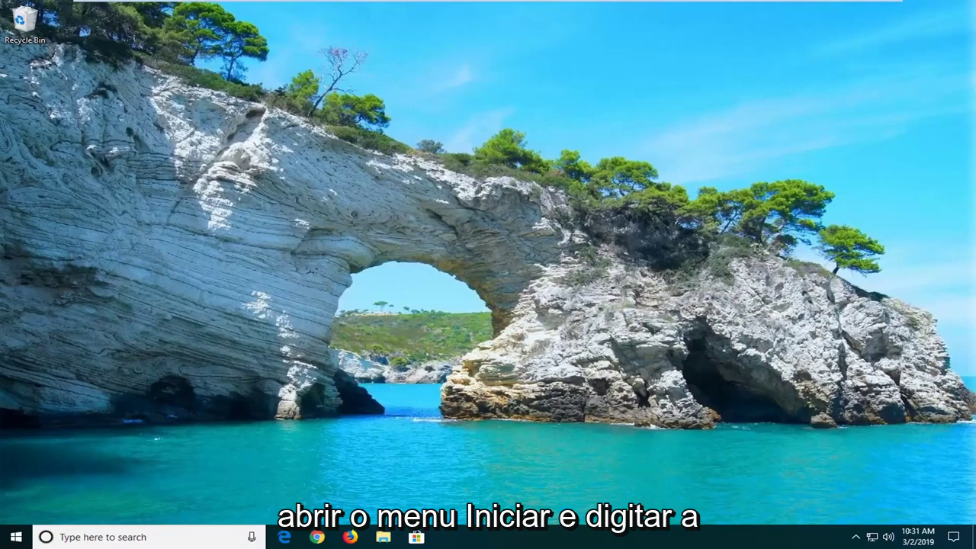
Step: Search Start for 'local security policy' and run it as administrator
{"action": "left_click", "coordinate": [14, 537]}
{"action": "type", "text": "local secyurt"}
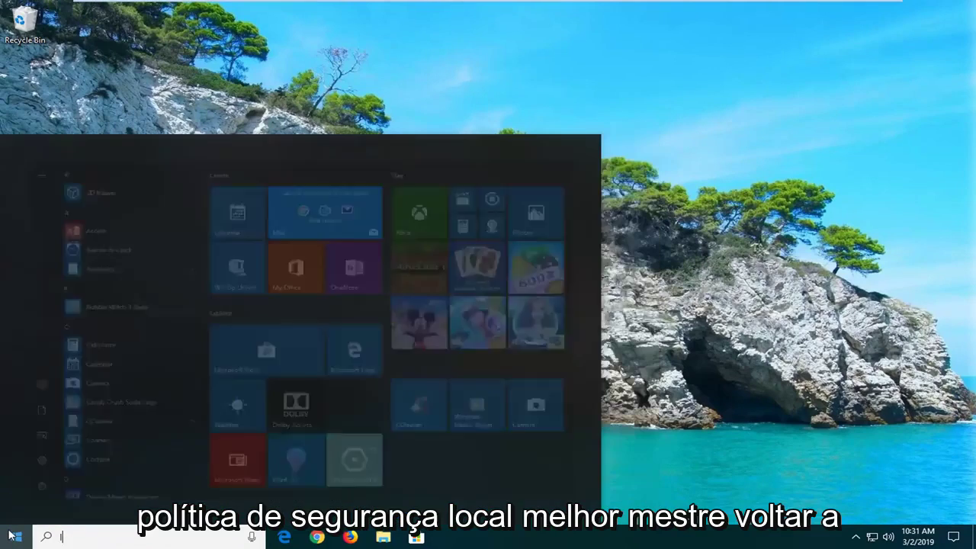
{"action": "key", "text": "BackSpace"}
{"action": "key", "text": "BackSpace"}
{"action": "key", "text": "BackSpace"}
{"action": "key", "text": "BackSpace"}
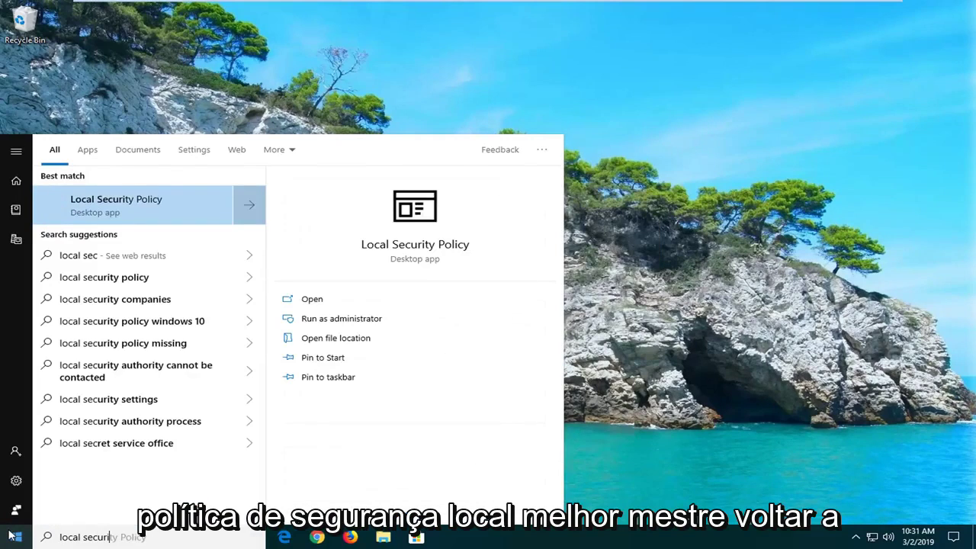
{"action": "type", "text": "urity policy"}
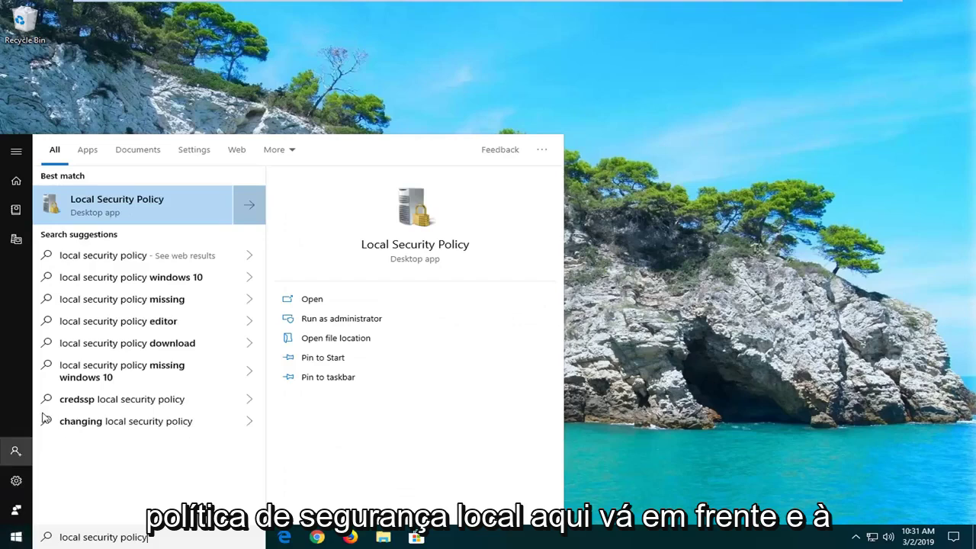
{"action": "right_click", "coordinate": [104, 215]}
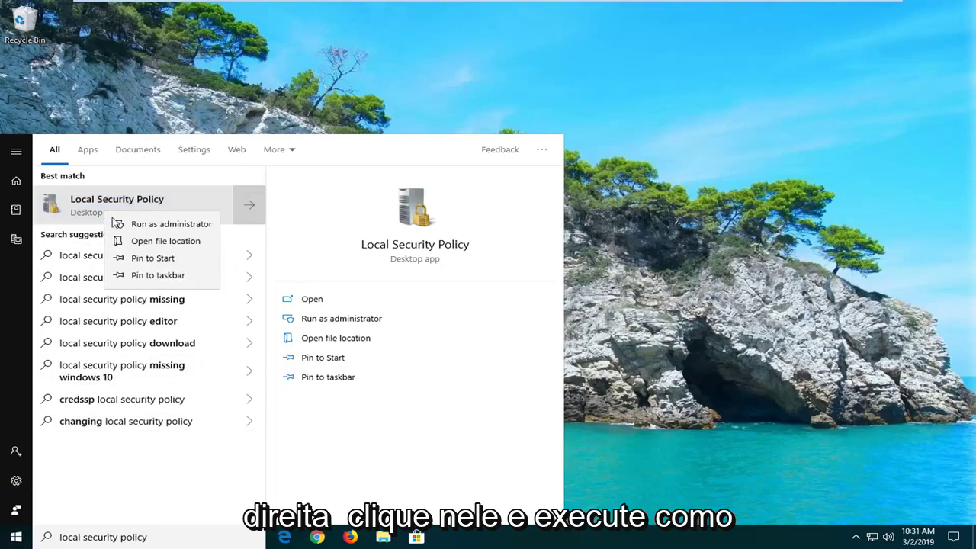
{"action": "left_click", "coordinate": [115, 221]}
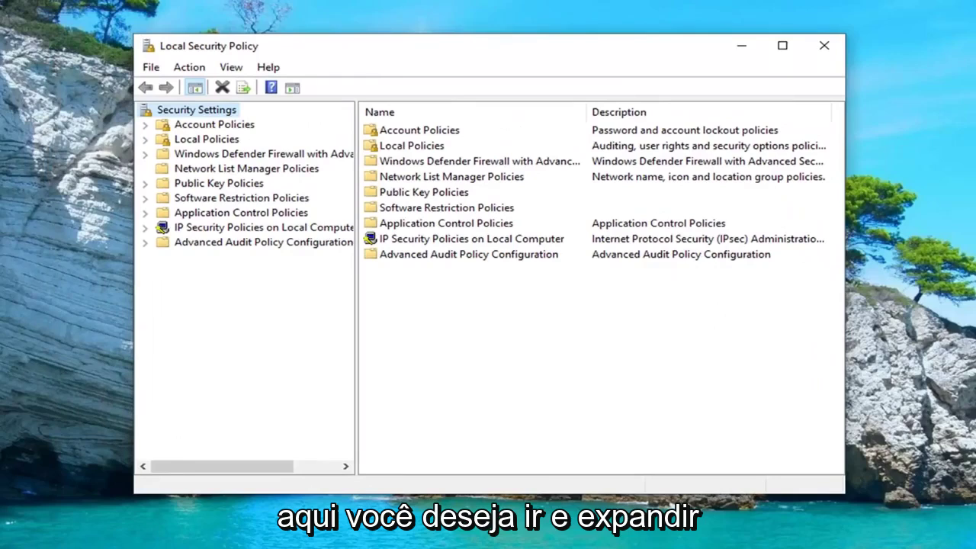
Step: Expand Local Policies, open User Rights Assignment, and select Shut down the system
{"action": "left_click", "coordinate": [203, 142]}
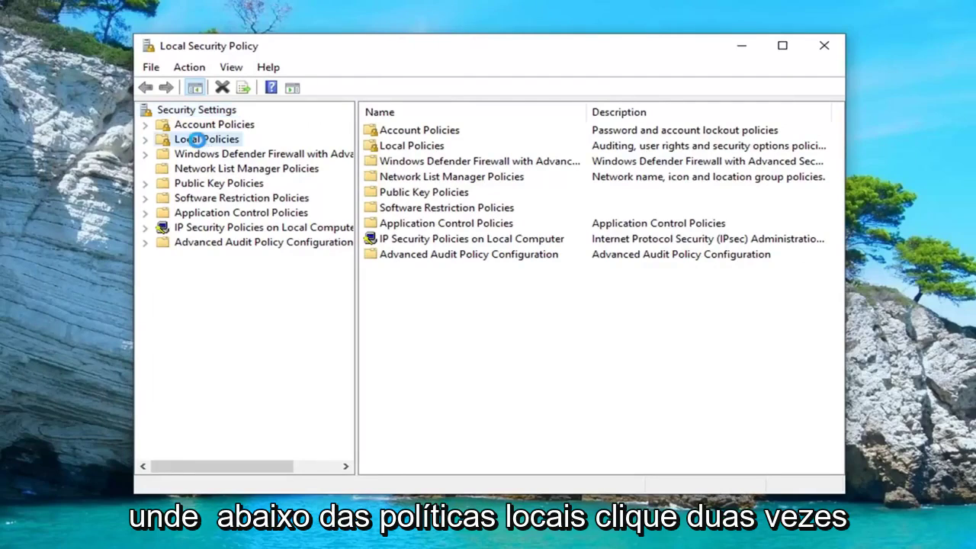
{"action": "left_click", "coordinate": [145, 140]}
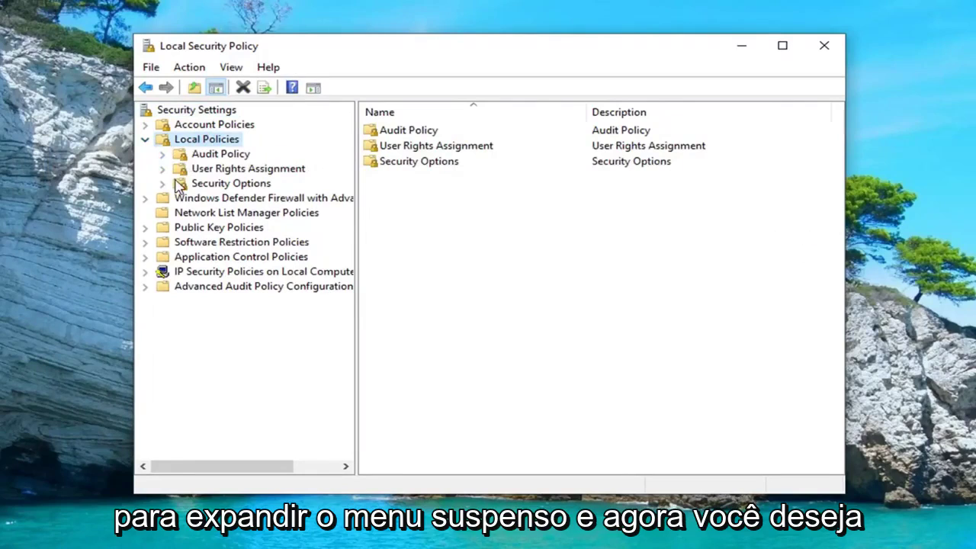
{"action": "left_click", "coordinate": [218, 169]}
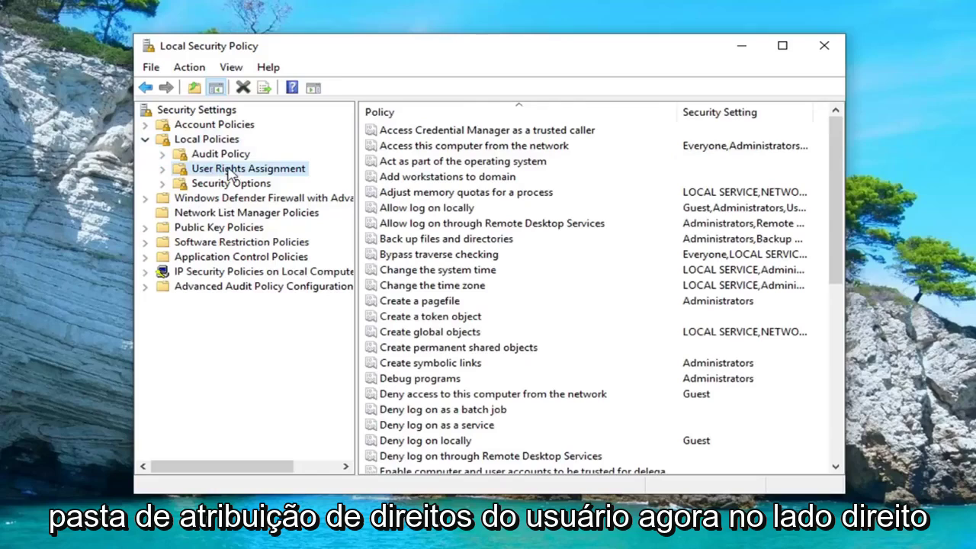
{"action": "left_click", "coordinate": [486, 318]}
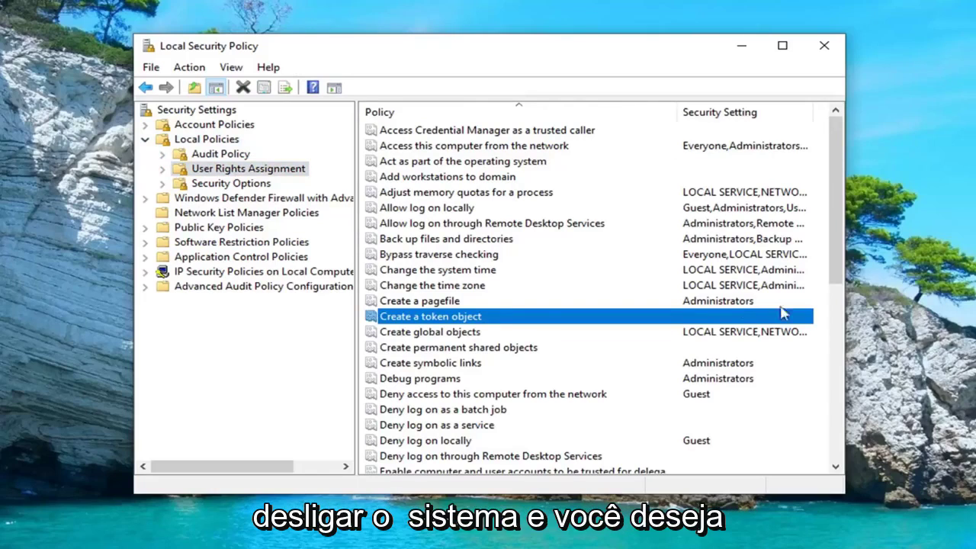
{"action": "scroll", "coordinate": [461, 382], "scroll_direction": "down", "scroll_amount": 8}
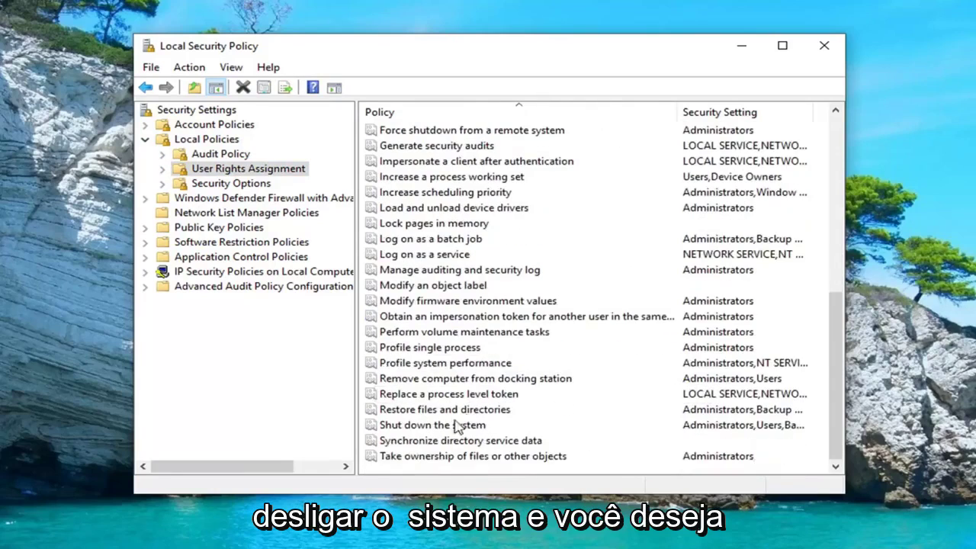
{"action": "left_click", "coordinate": [441, 430]}
Step: Open Shut down the system Properties and begin Add User or Group, then show Start
{"action": "right_click", "coordinate": [440, 428]}
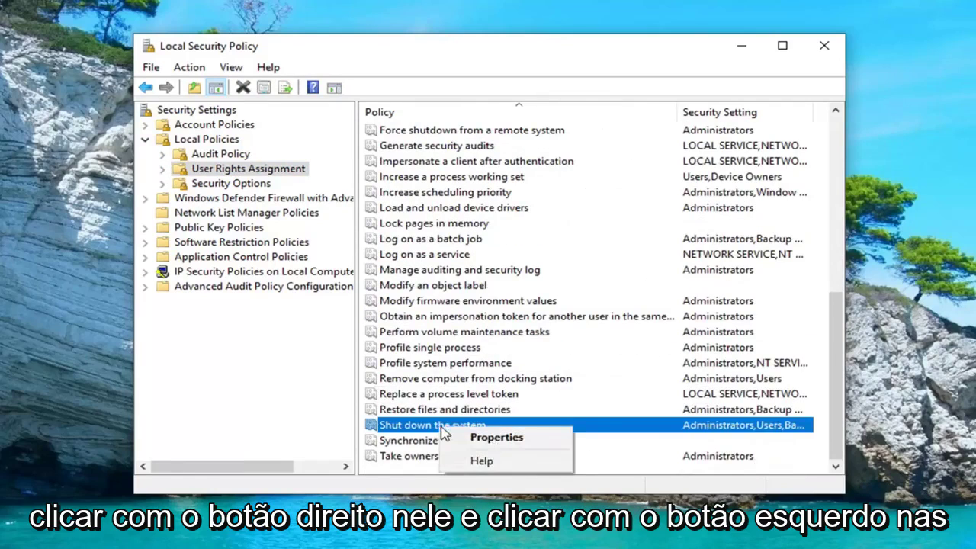
{"action": "left_click", "coordinate": [499, 440]}
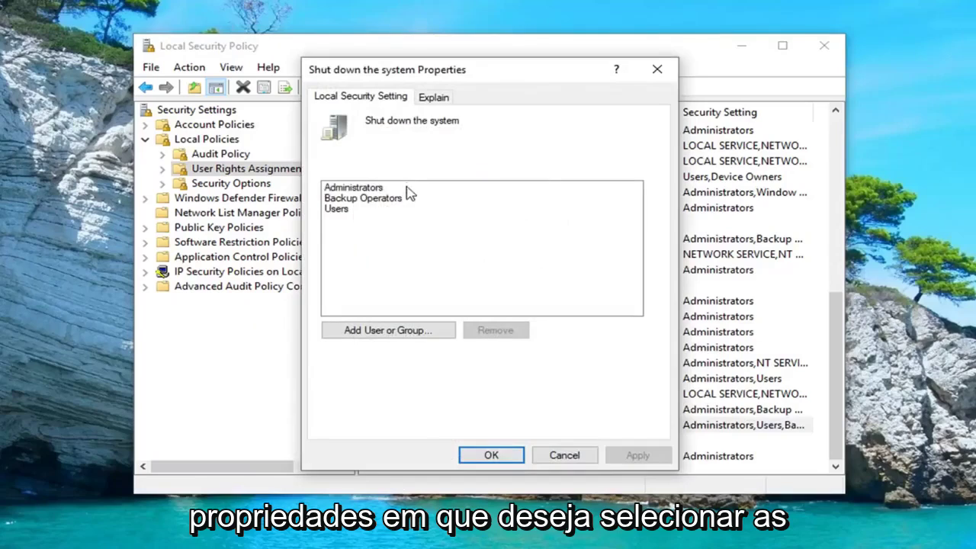
{"action": "left_click", "coordinate": [361, 200]}
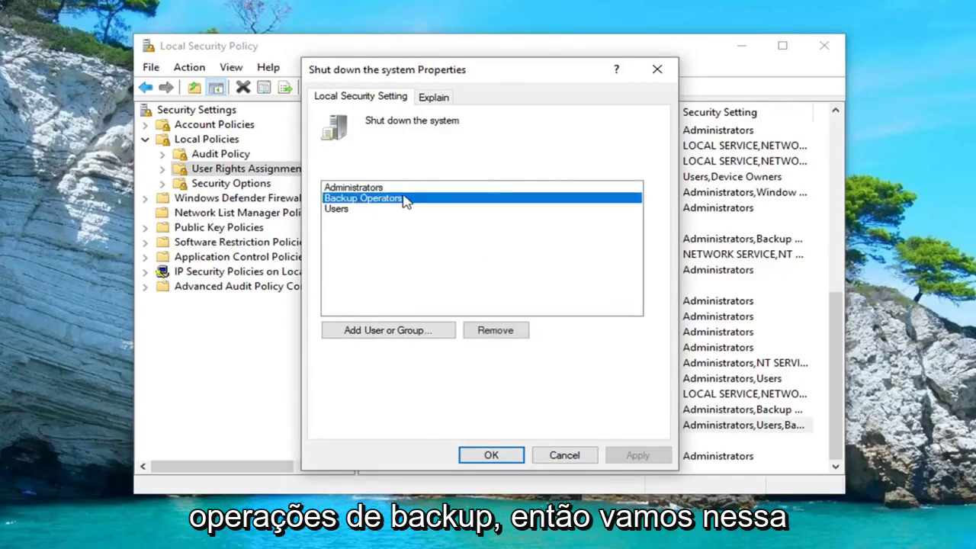
{"action": "left_click", "coordinate": [395, 334]}
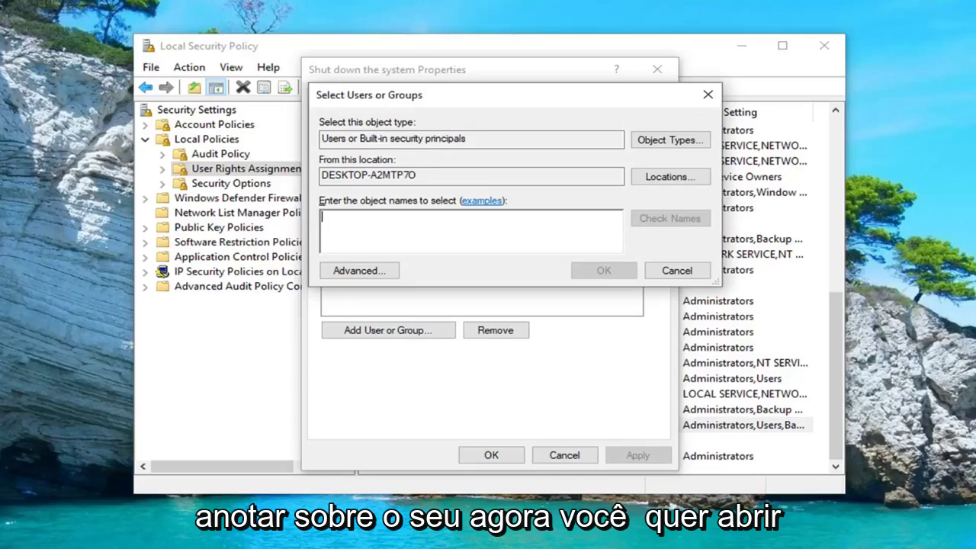
{"action": "key", "text": "super"}
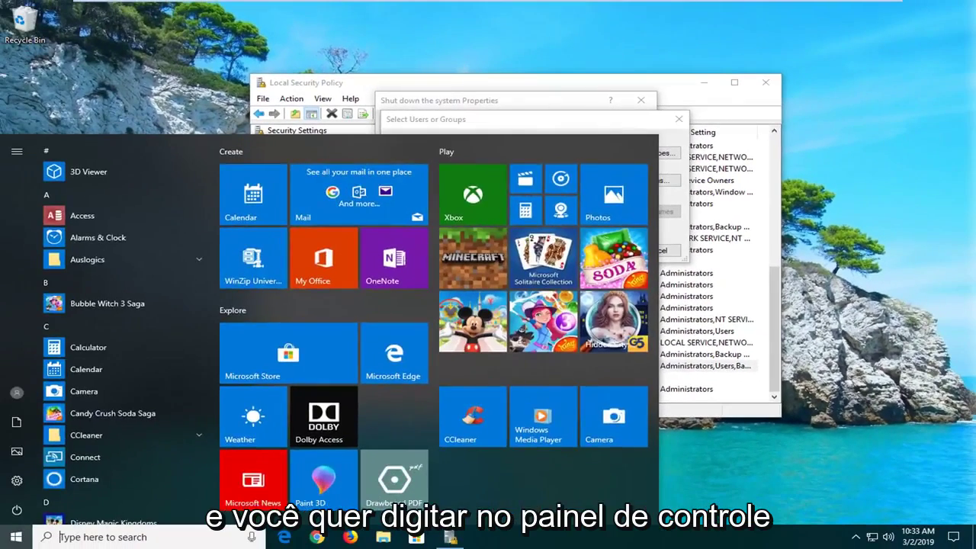
Step: Search Start for 'control panel', open it, and go to User Accounts
{"action": "left_click", "coordinate": [42, 538]}
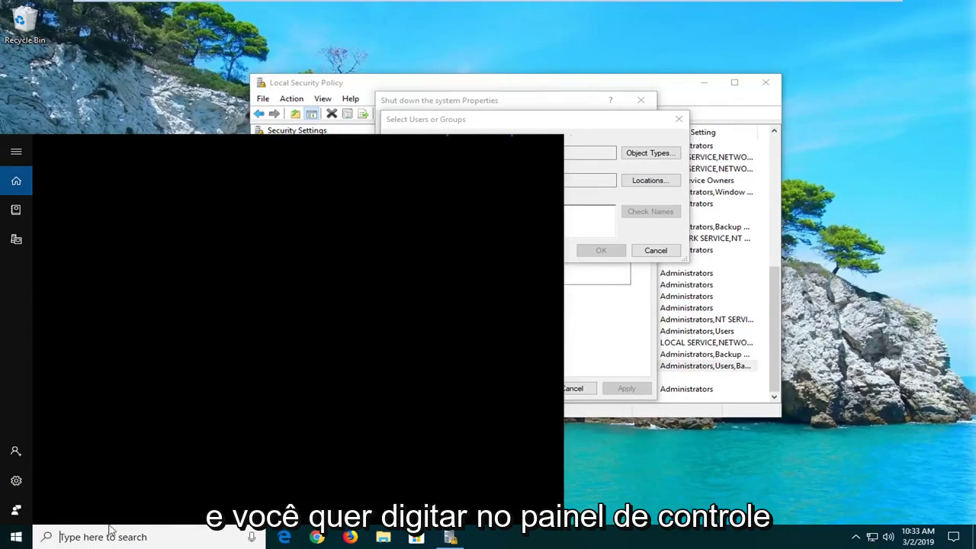
{"action": "type", "text": "control panel"}
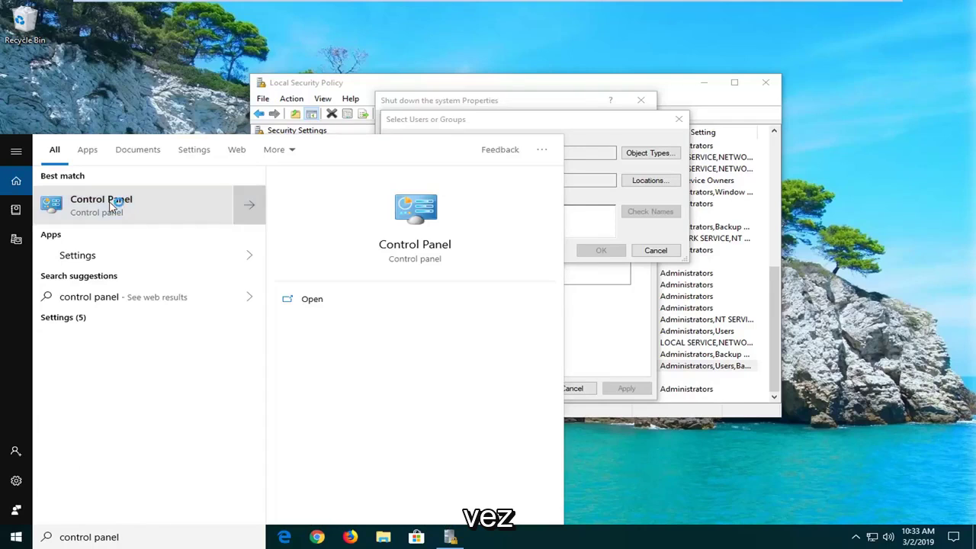
{"action": "left_click", "coordinate": [109, 203]}
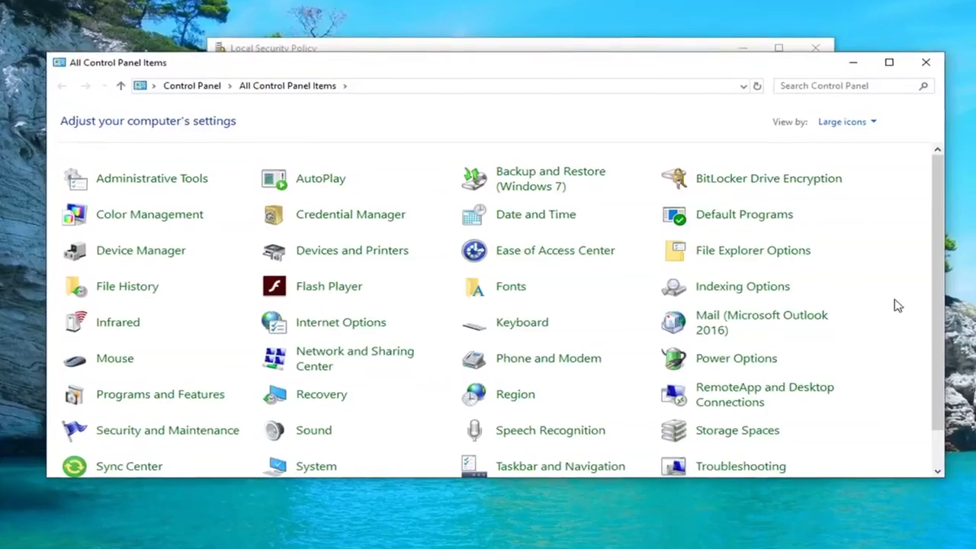
{"action": "scroll", "coordinate": [674, 362], "scroll_direction": "down", "scroll_amount": 1}
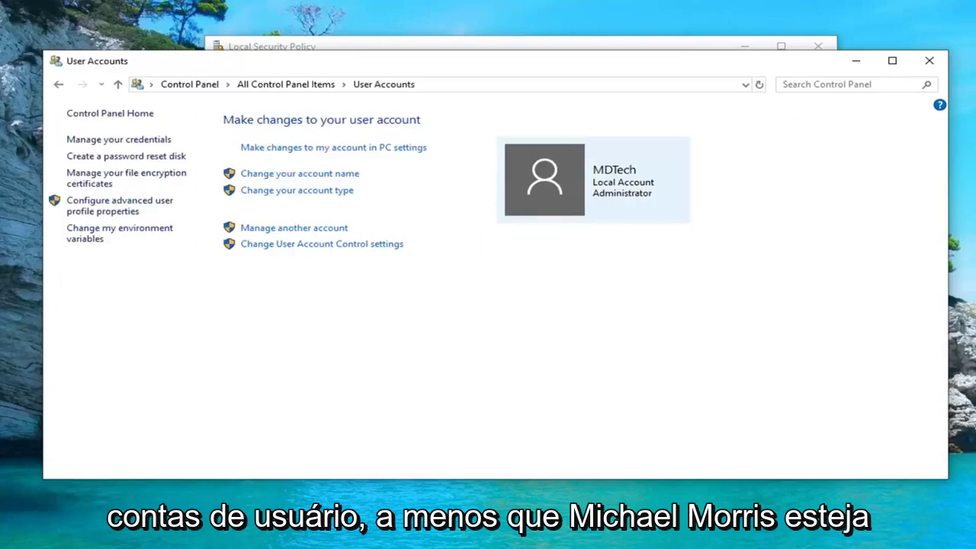
Step: Check the local profile name in User Profiles, then close it and User Accounts
{"action": "left_click", "coordinate": [103, 215]}
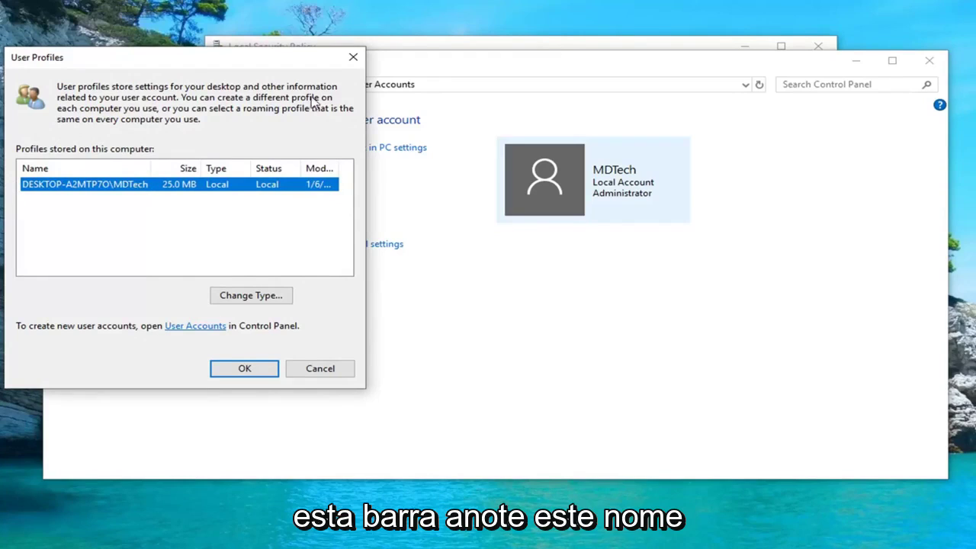
{"action": "left_click", "coordinate": [352, 57]}
{"action": "left_click", "coordinate": [938, 61]}
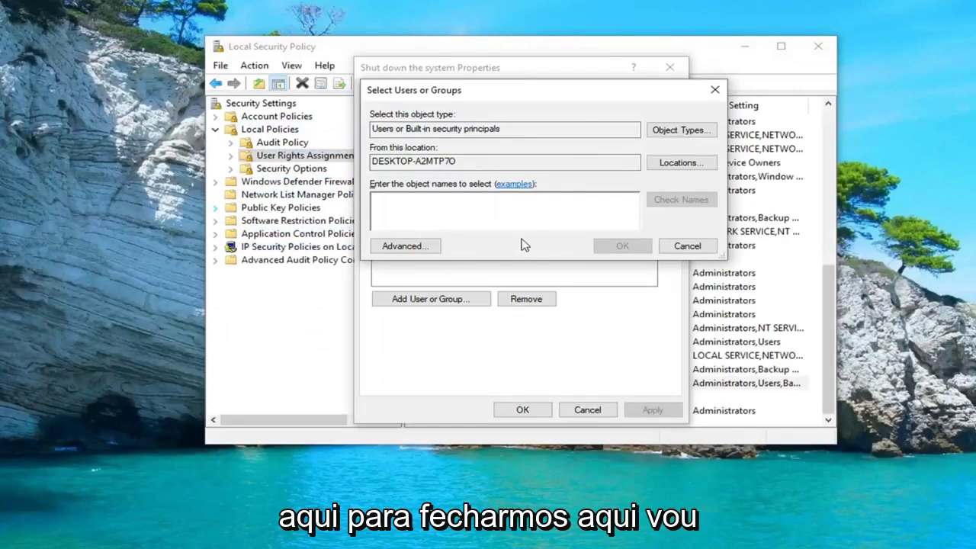
Step: Add the local user account name to Shut down the system, apply, and close the console
{"action": "type", "text": "MDTech"}
{"action": "left_click", "coordinate": [682, 199]}
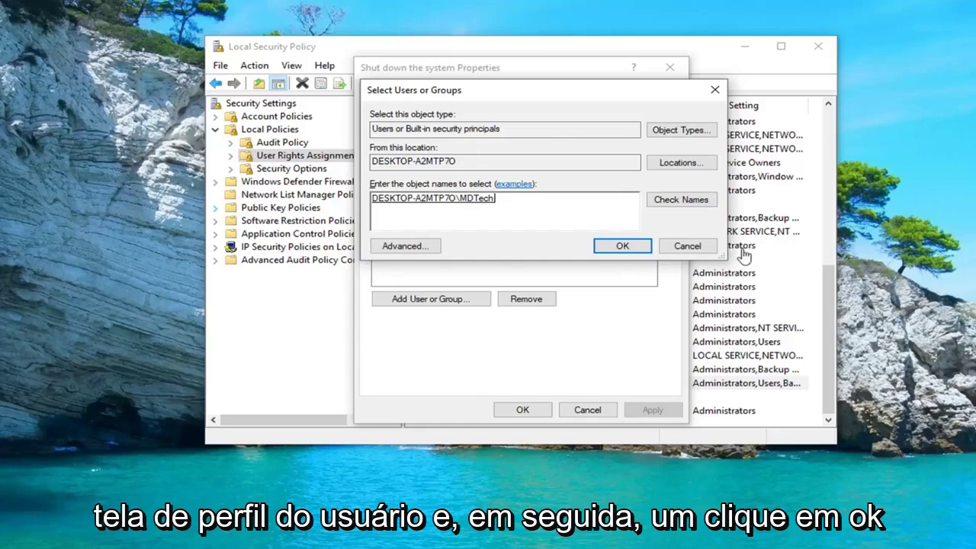
{"action": "left_click", "coordinate": [602, 249]}
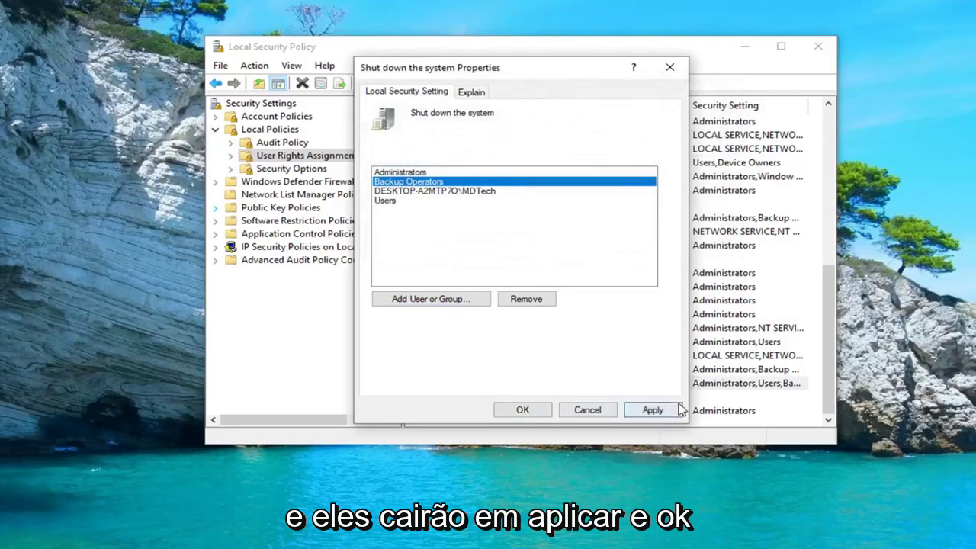
{"action": "left_click", "coordinate": [670, 409]}
{"action": "left_click", "coordinate": [518, 409]}
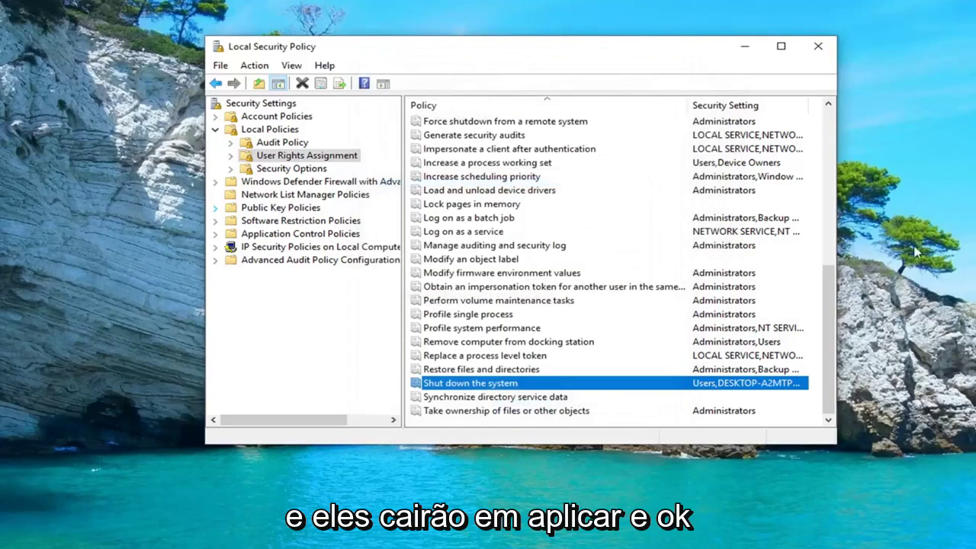
{"action": "left_click", "coordinate": [820, 50]}
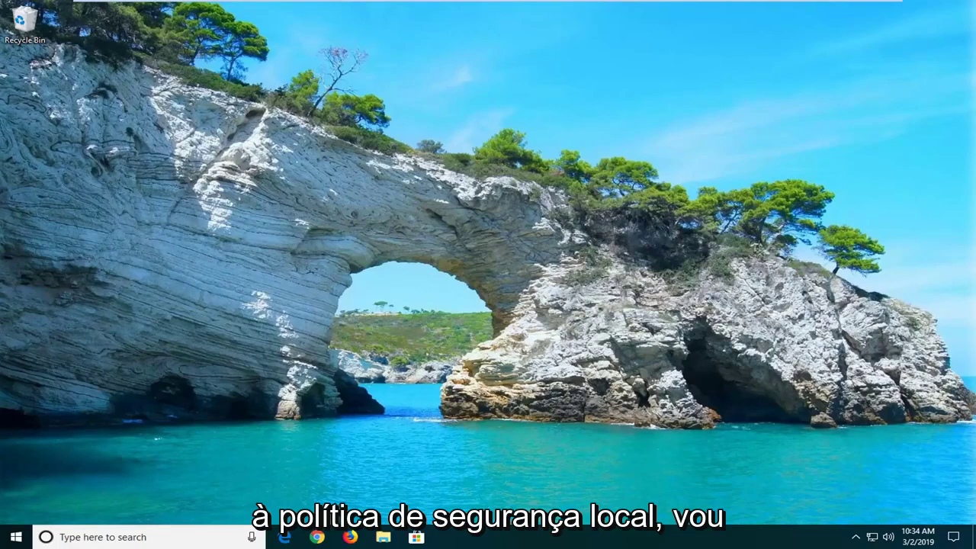
Step: Search for 'regedit' and run Registry Editor as administrator, approving the UAC prompt
{"action": "left_click", "coordinate": [7, 541]}
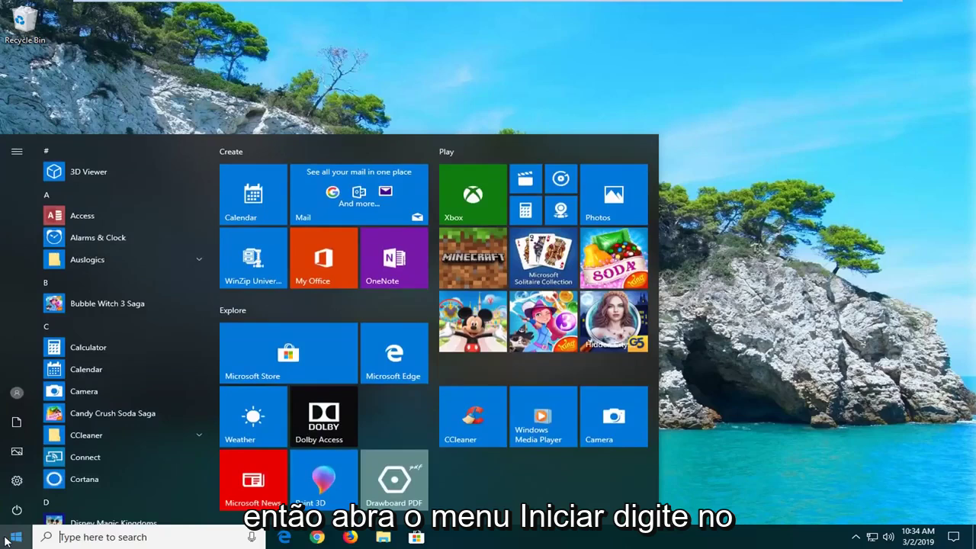
{"action": "type", "text": "regfedit"}
{"action": "key", "text": "BackSpace"}
{"action": "key", "text": "BackSpace"}
{"action": "key", "text": "BackSpace"}
{"action": "key", "text": "BackSpace"}
{"action": "key", "text": "BackSpace"}
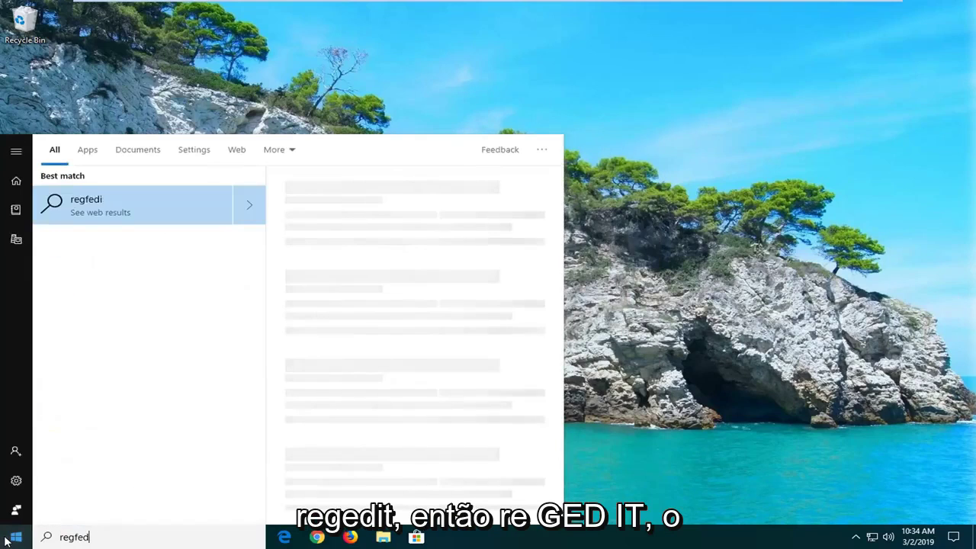
{"action": "type", "text": "edit"}
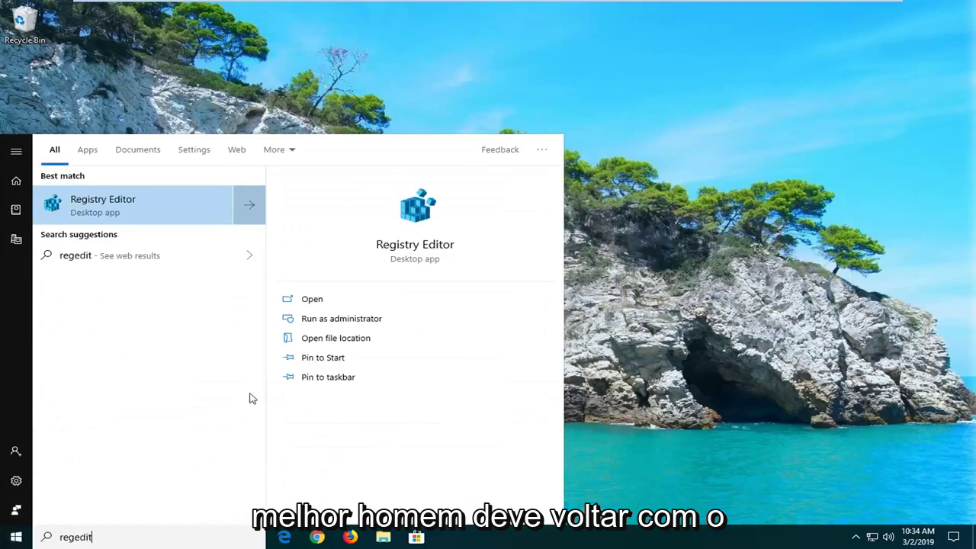
{"action": "right_click", "coordinate": [118, 208]}
{"action": "left_click", "coordinate": [163, 219]}
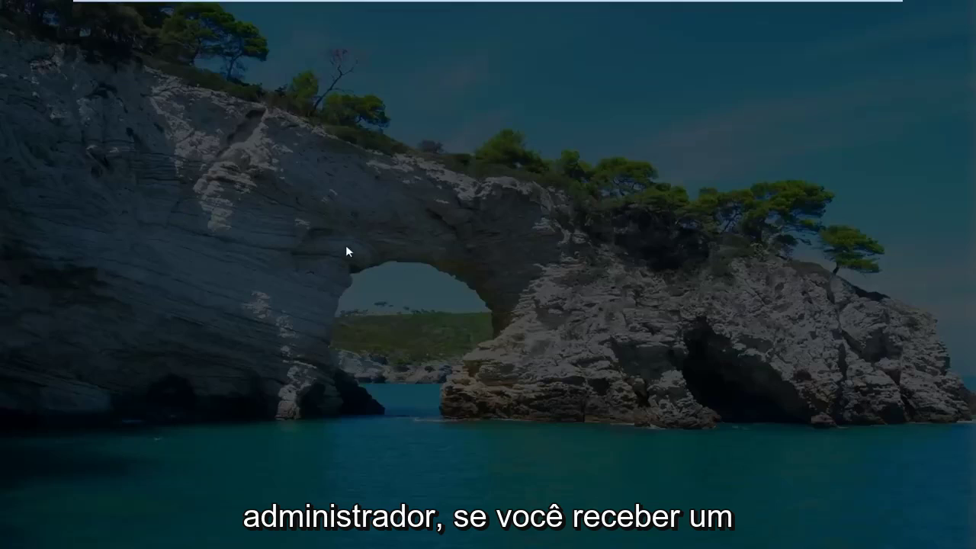
{"action": "left_click", "coordinate": [393, 348]}
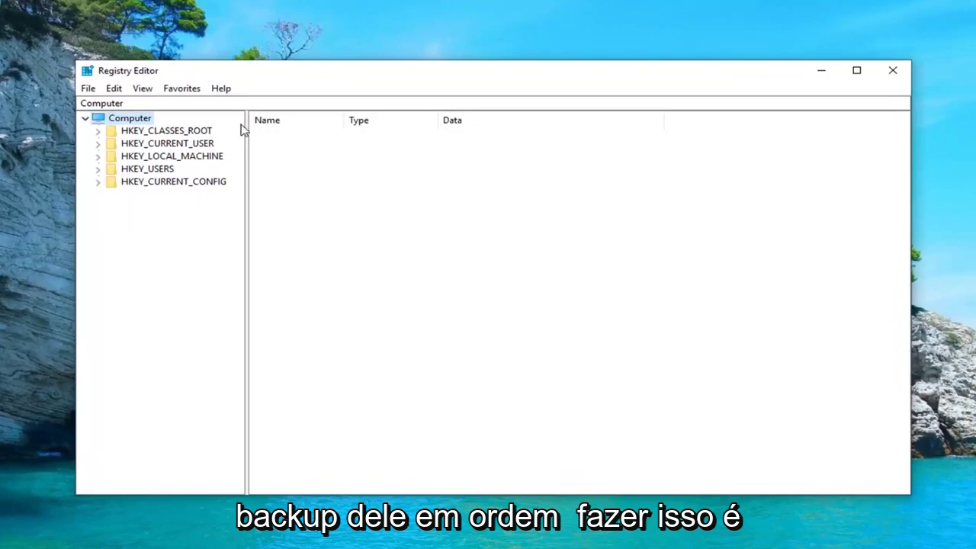
{"action": "left_click", "coordinate": [89, 88]}
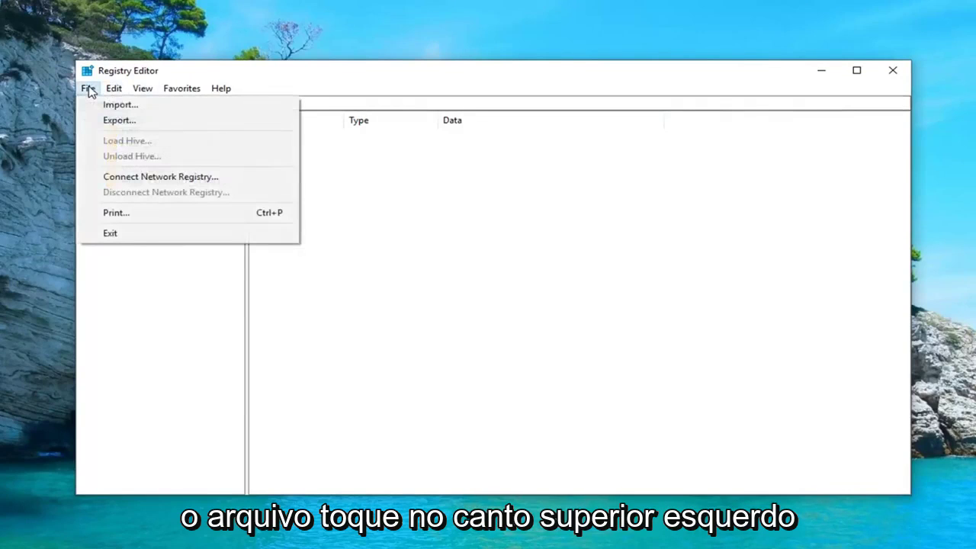
{"action": "left_click", "coordinate": [111, 120]}
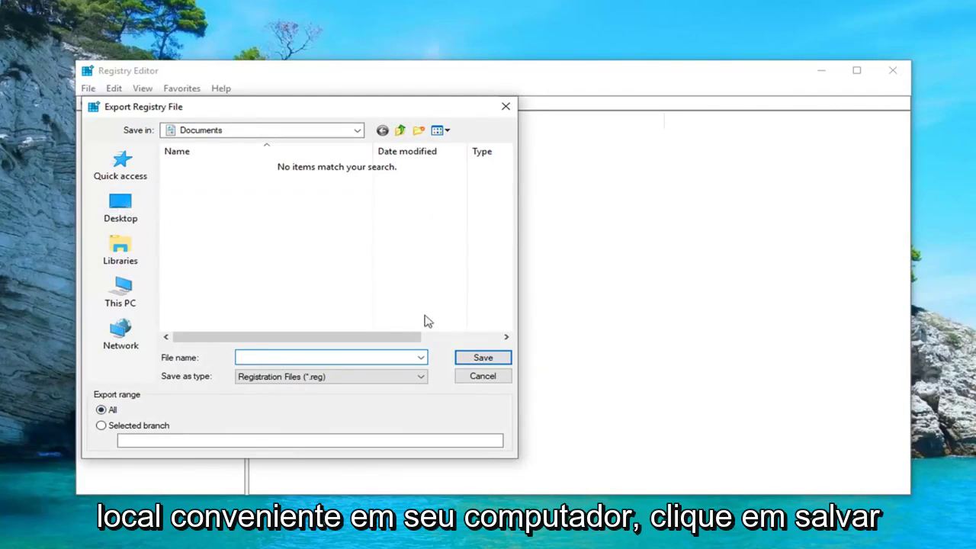
{"action": "left_click", "coordinate": [483, 377]}
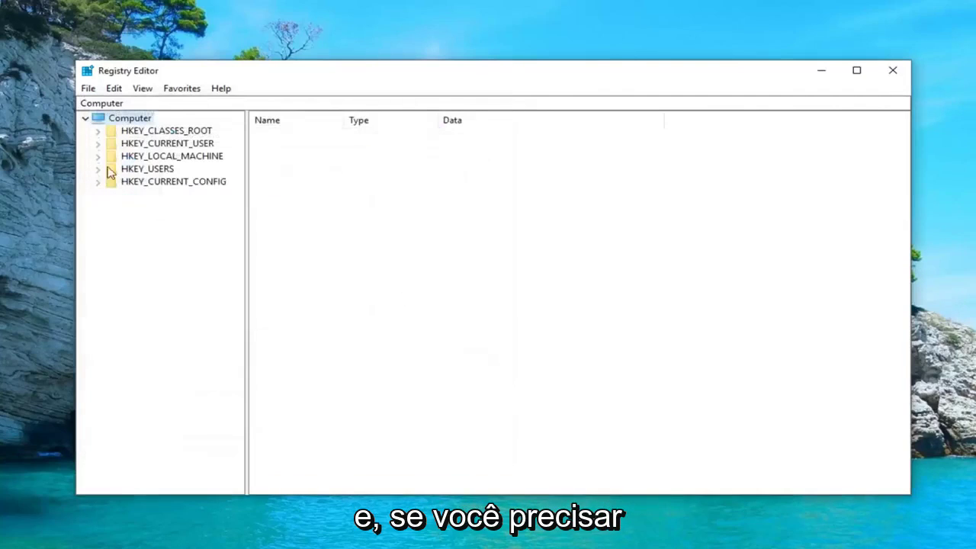
{"action": "left_click", "coordinate": [89, 88]}
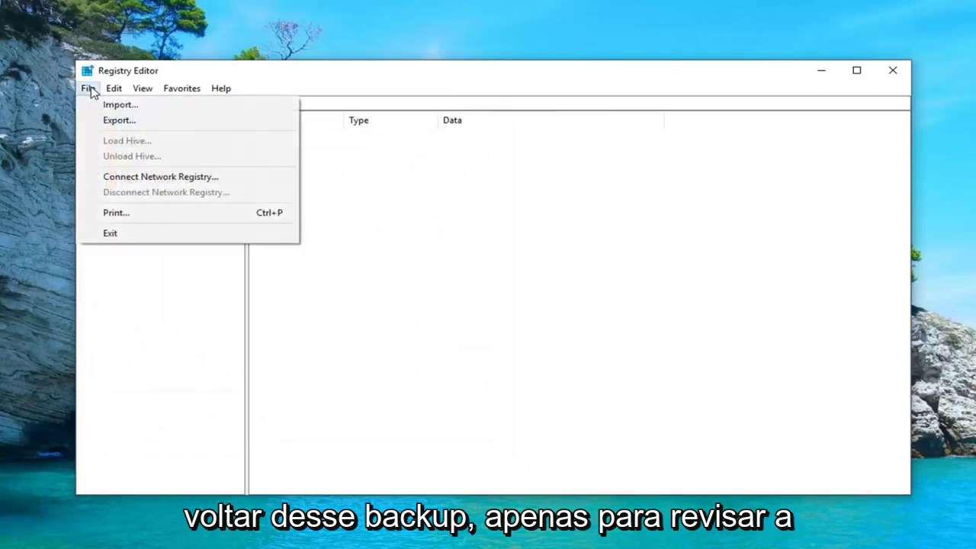
{"action": "left_click", "coordinate": [107, 103]}
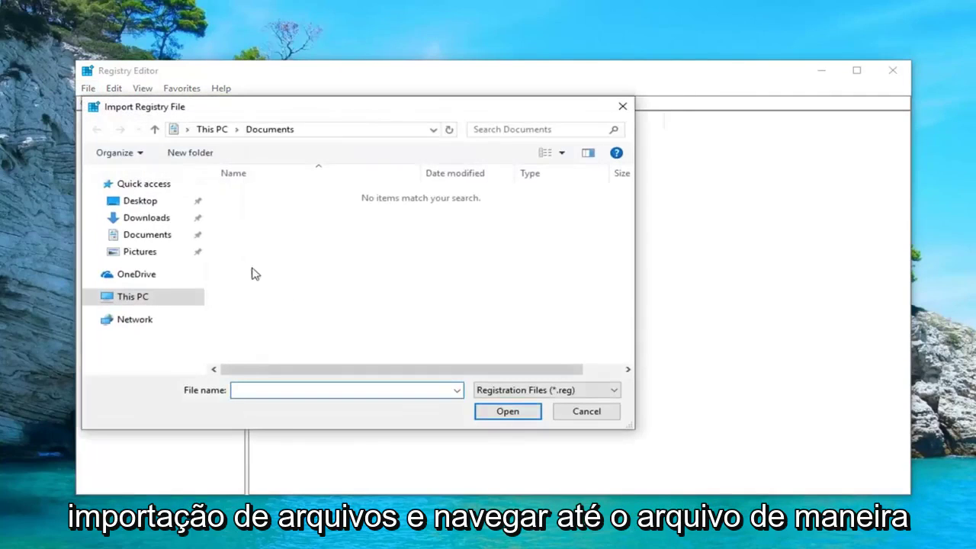
{"action": "left_click", "coordinate": [585, 412]}
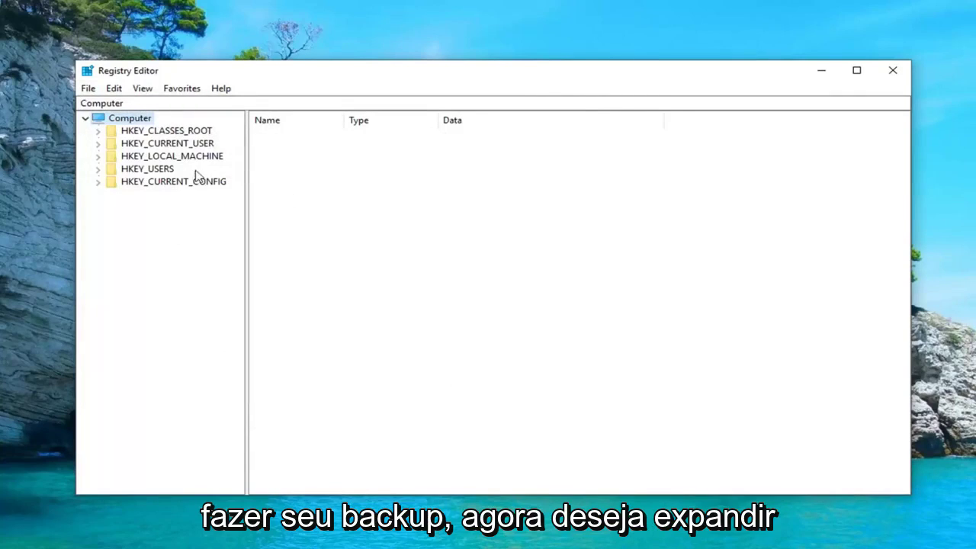
Step: Expand HKEY_CURRENT_USER, then SOFTWARE and Microsoft in the registry tree
{"action": "left_click", "coordinate": [183, 146]}
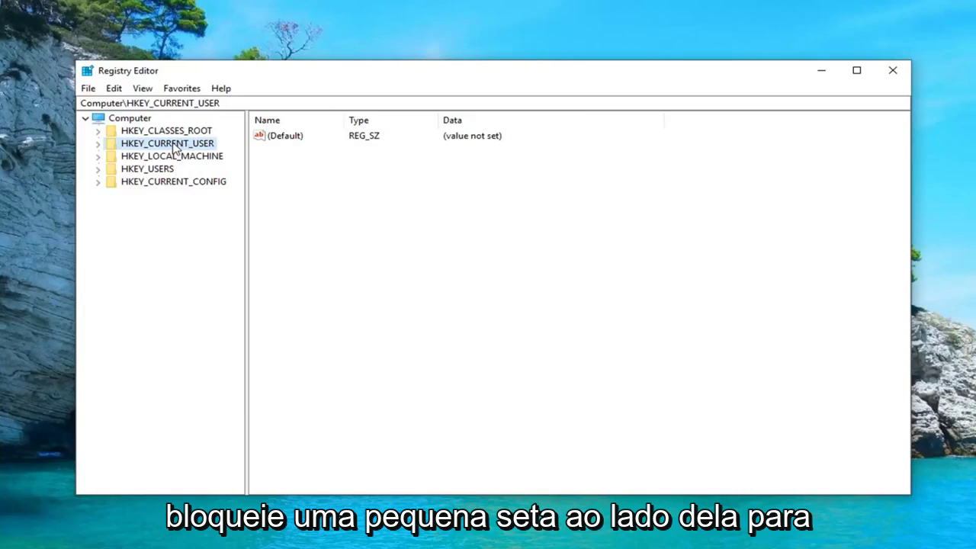
{"action": "left_click", "coordinate": [97, 143]}
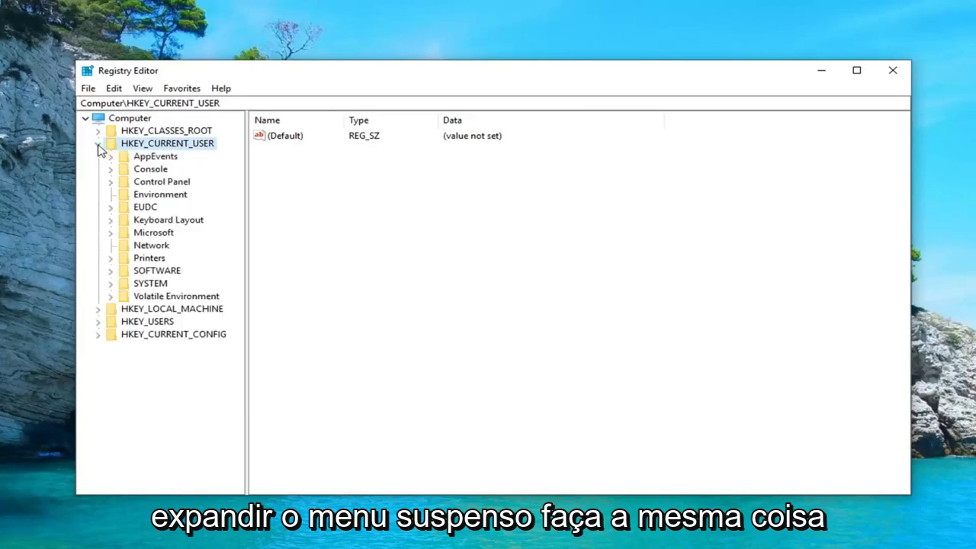
{"action": "left_click", "coordinate": [133, 273]}
{"action": "left_click", "coordinate": [110, 273]}
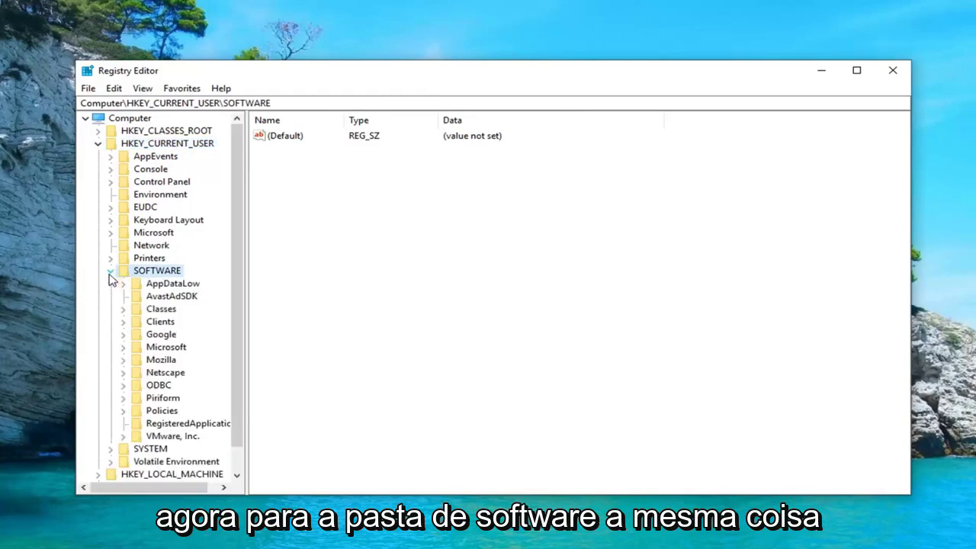
{"action": "scroll", "coordinate": [125, 294], "scroll_direction": "down", "scroll_amount": 1}
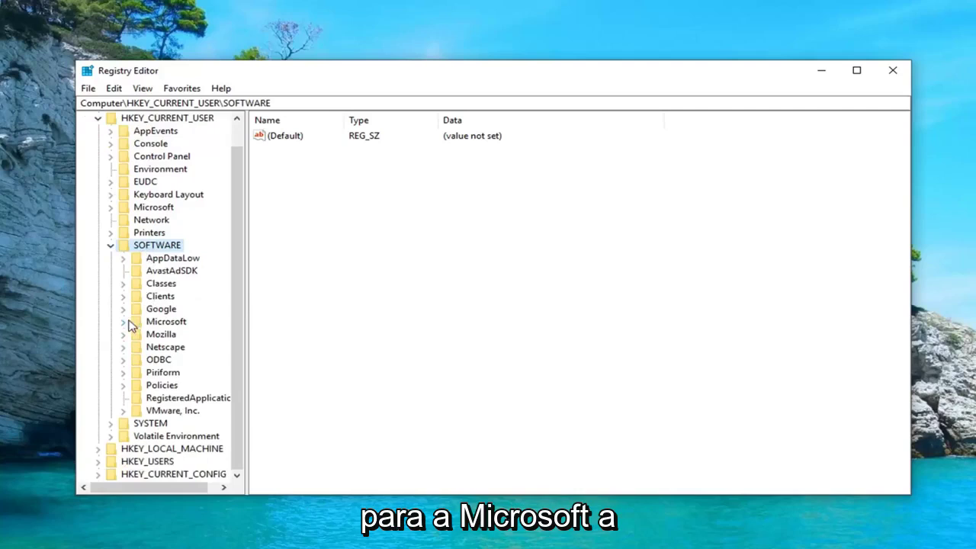
{"action": "left_click", "coordinate": [125, 321]}
Step: Expand Windows > CurrentVersion > Policies and select Explorer, showing NoClose and NoLoggOff
{"action": "left_click_drag", "start_coordinate": [246, 298], "coordinate": [340, 293]}
{"action": "scroll", "coordinate": [187, 373], "scroll_direction": "down", "scroll_amount": 13}
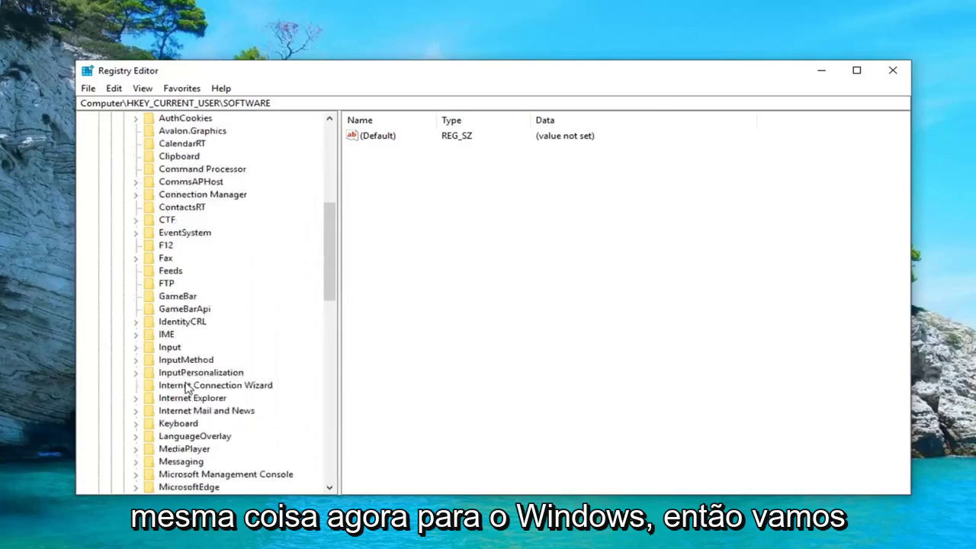
{"action": "scroll", "coordinate": [166, 362], "scroll_direction": "down", "scroll_amount": 6}
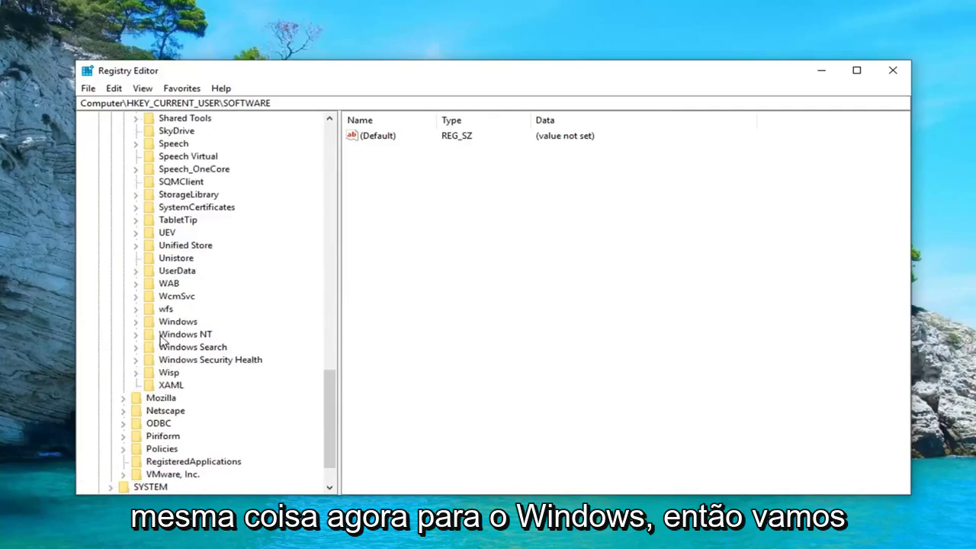
{"action": "left_click", "coordinate": [161, 321]}
{"action": "left_click", "coordinate": [138, 322]}
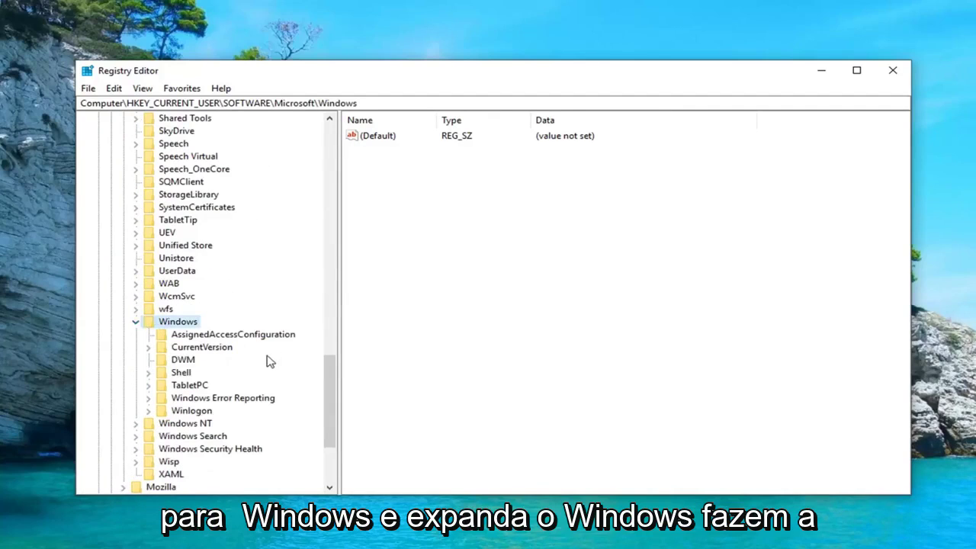
{"action": "left_click", "coordinate": [202, 347]}
{"action": "left_click", "coordinate": [148, 348]}
{"action": "scroll", "coordinate": [189, 305], "scroll_direction": "down", "scroll_amount": 9}
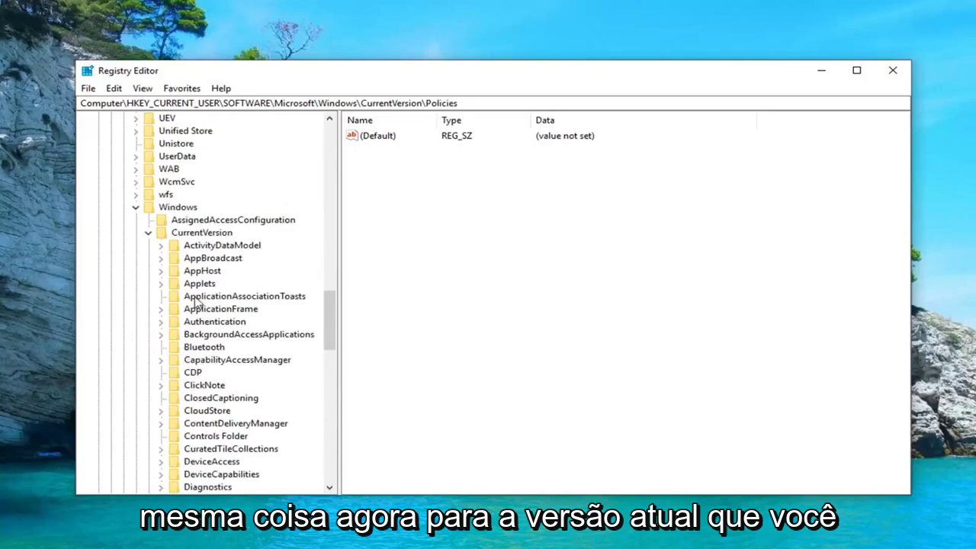
{"action": "scroll", "coordinate": [194, 303], "scroll_direction": "down", "scroll_amount": 9}
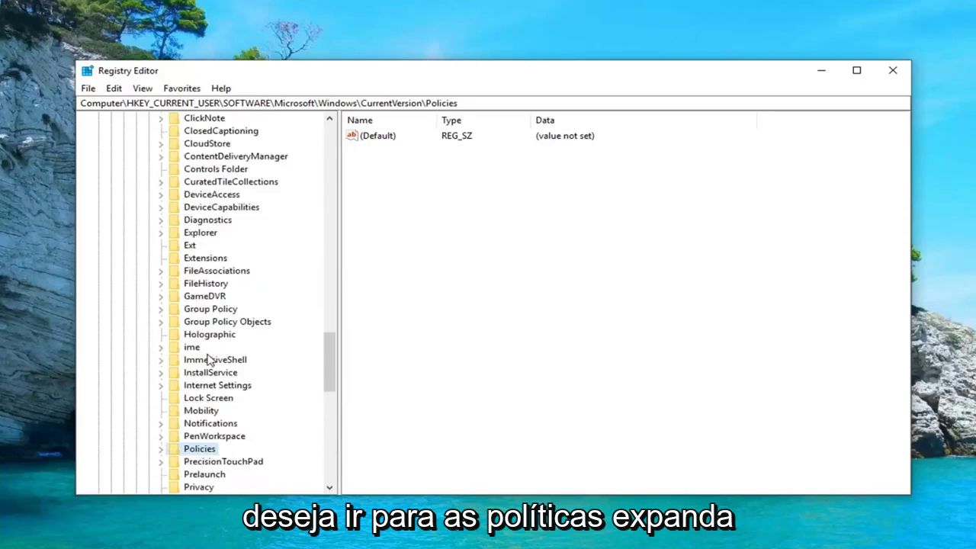
{"action": "double_click", "coordinate": [173, 372]}
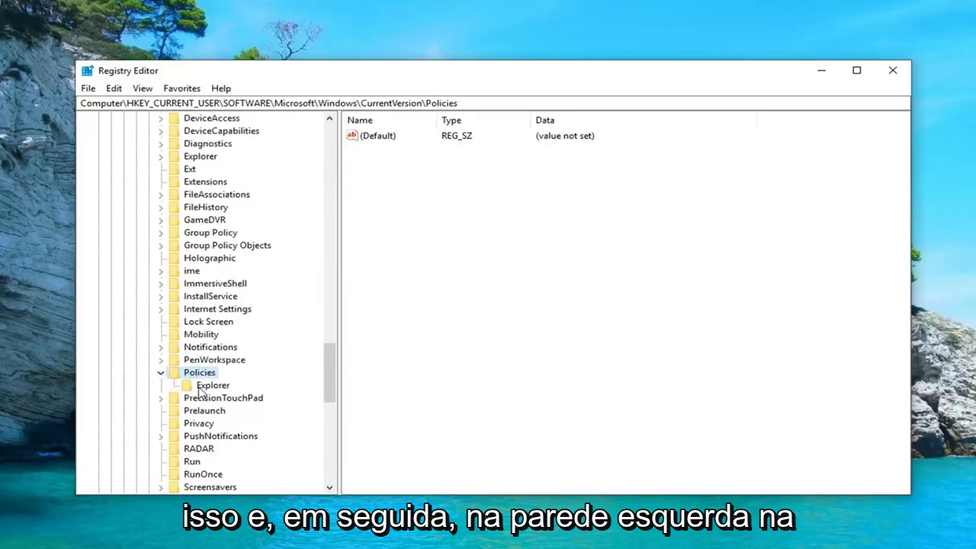
{"action": "left_click", "coordinate": [201, 387]}
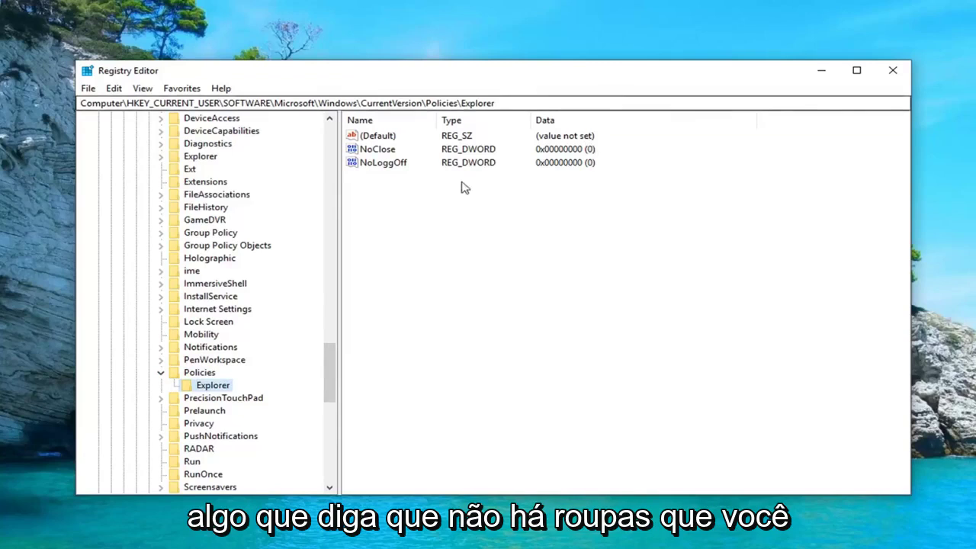
Step: Confirm the NoClose value data stays at 0, then close Registry Editor
{"action": "left_click", "coordinate": [370, 151]}
{"action": "double_click", "coordinate": [379, 150]}
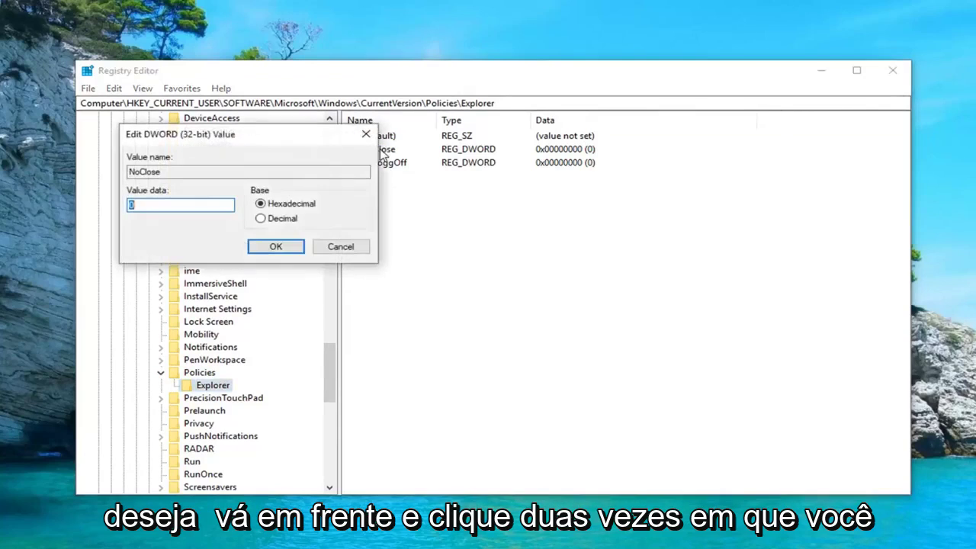
{"action": "left_click_drag", "start_coordinate": [250, 141], "coordinate": [619, 185]}
{"action": "type", "text": "0"}
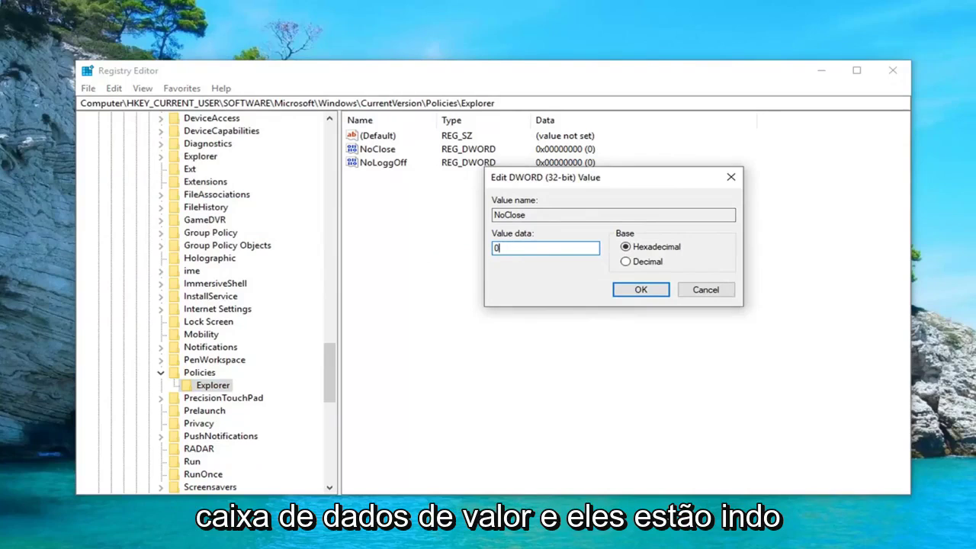
{"action": "left_click", "coordinate": [641, 290]}
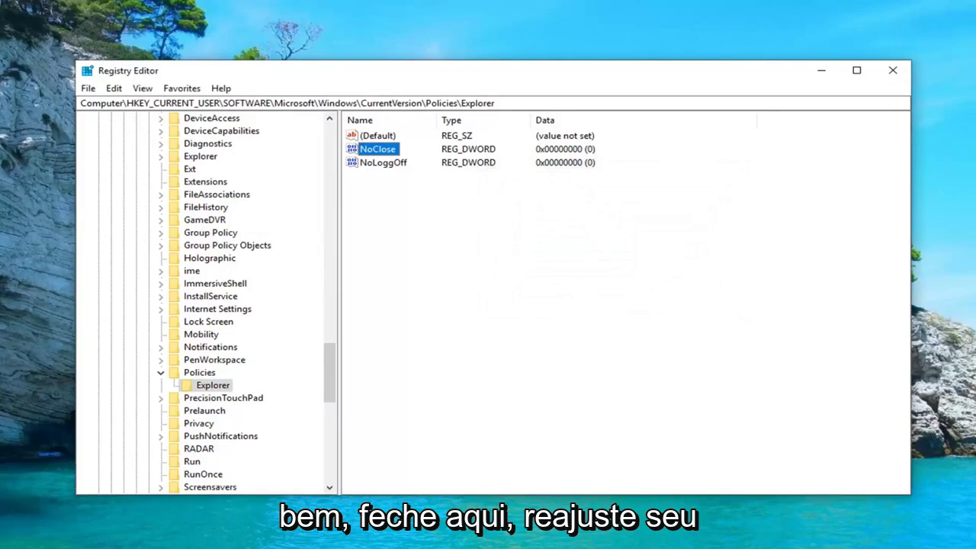
{"action": "left_click", "coordinate": [892, 70]}
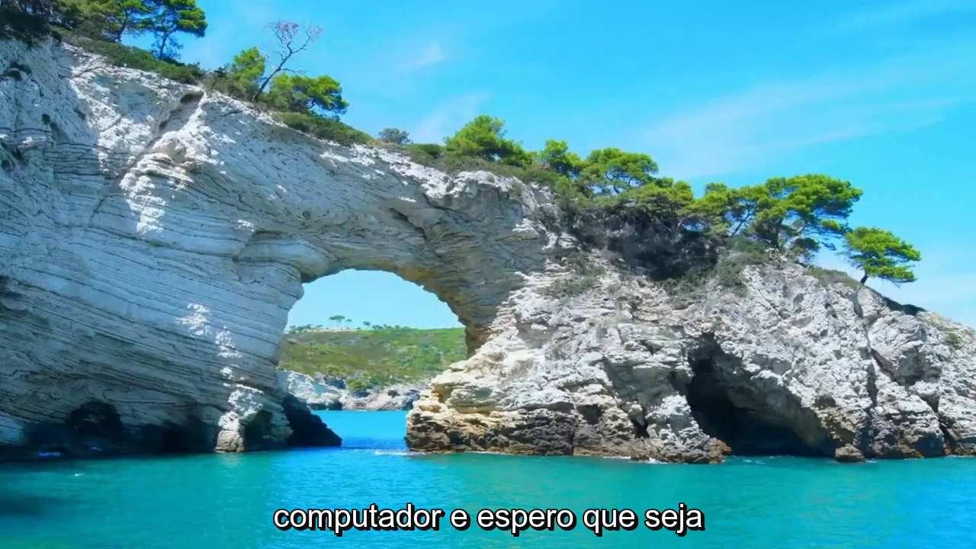